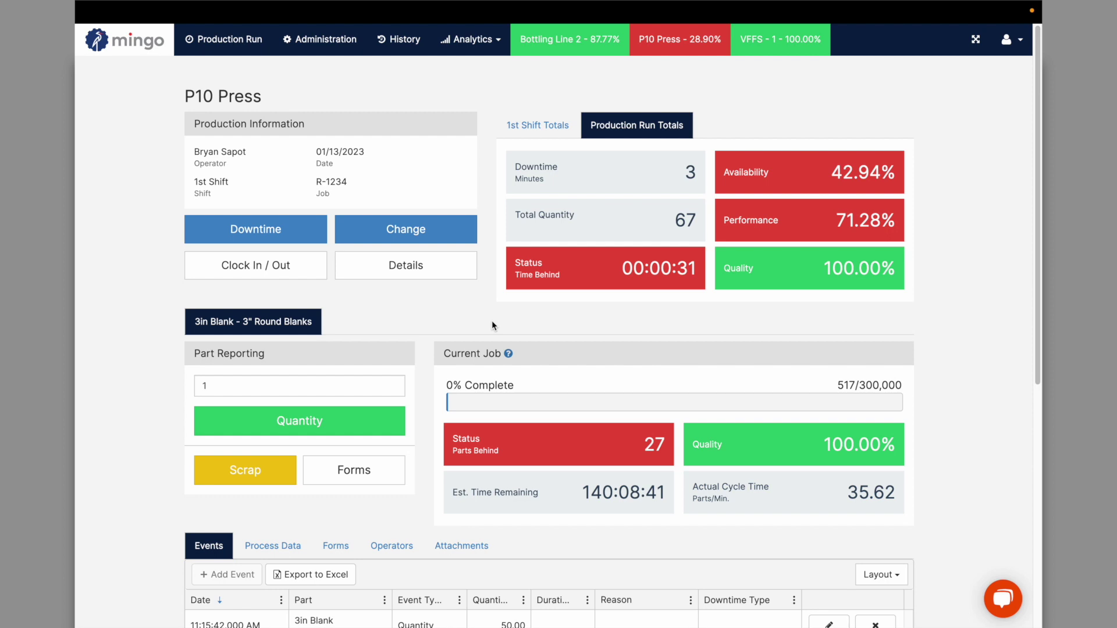
Step: Change the P10 Press production run to No Work without marking job R-1234 complete
left_click(394, 227)
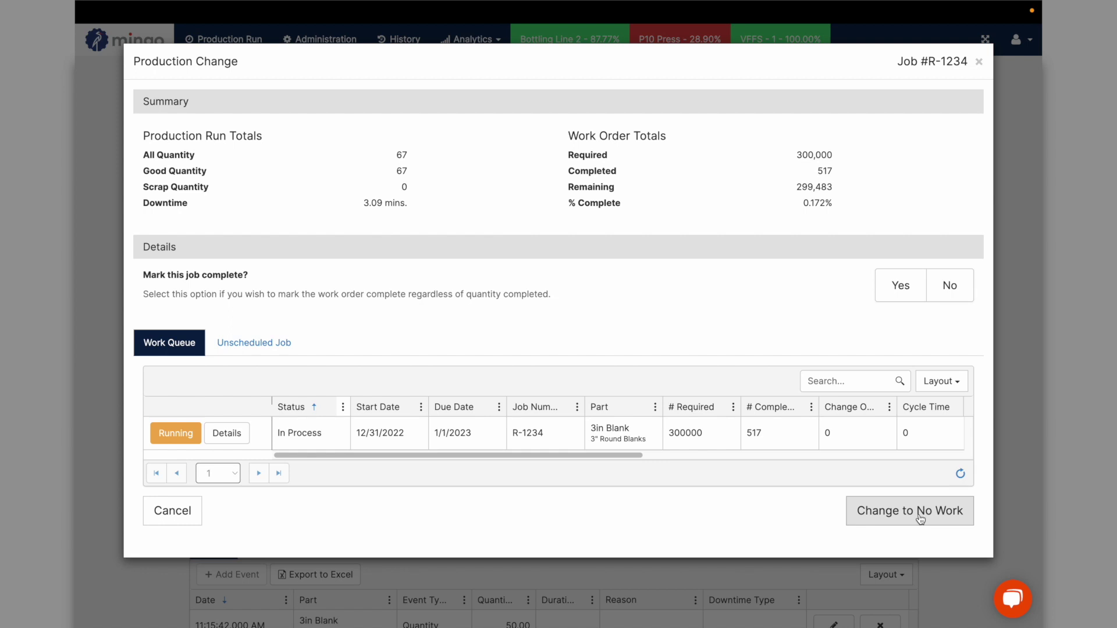
left_click(946, 304)
left_click(946, 512)
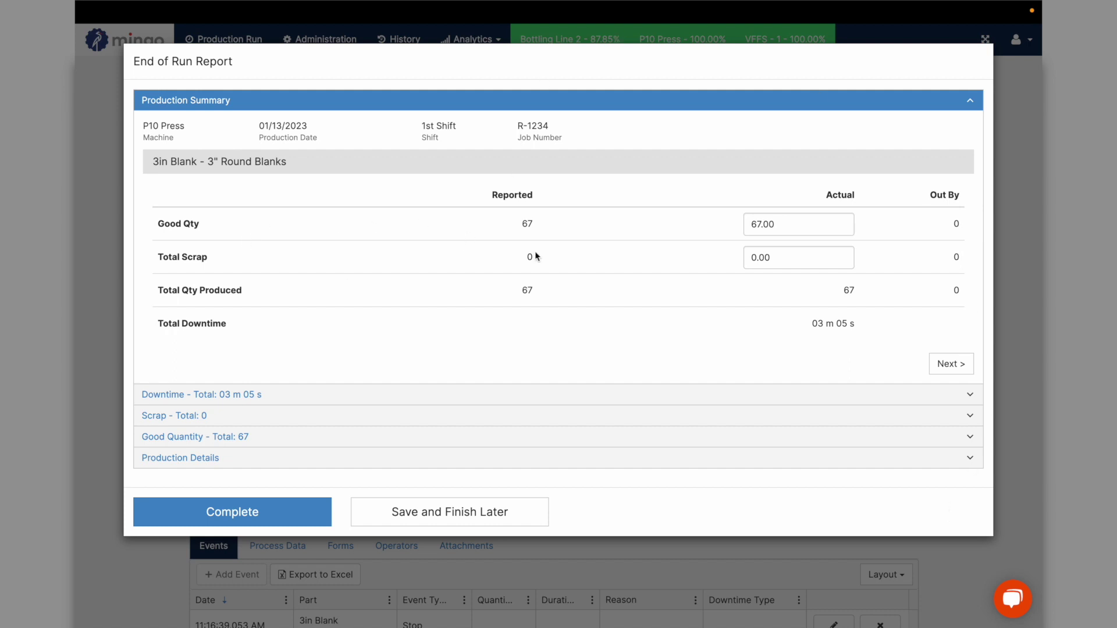
Step: Set the actual good quantity to 65 and the actual total scrap to 2 in the End of Run Report
left_click(802, 228)
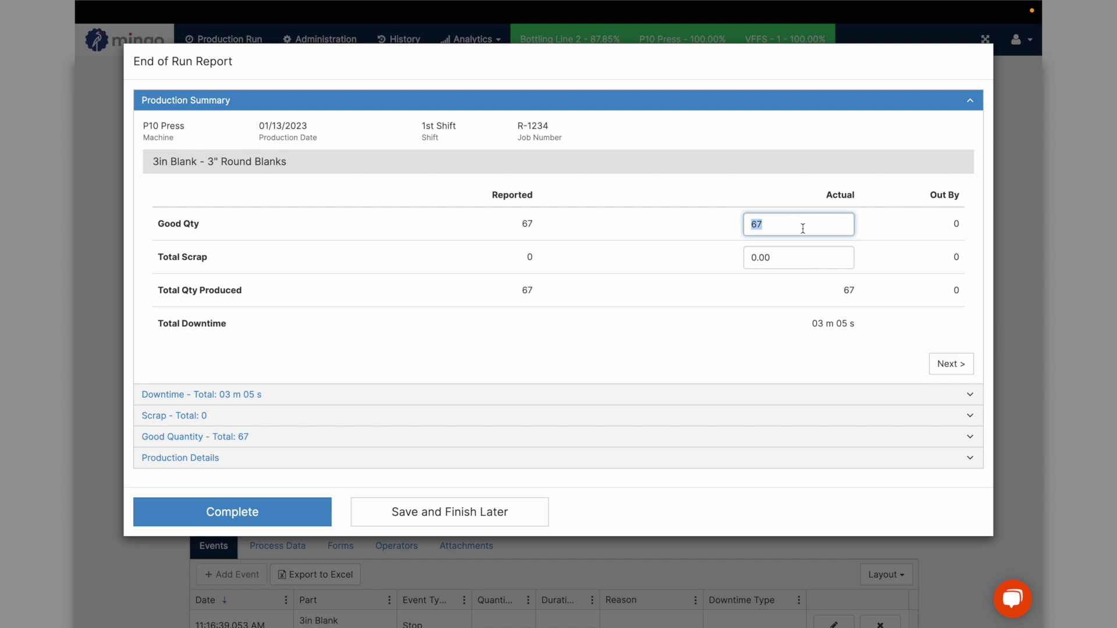
type("65")
left_click(759, 305)
left_click(797, 261)
type("2")
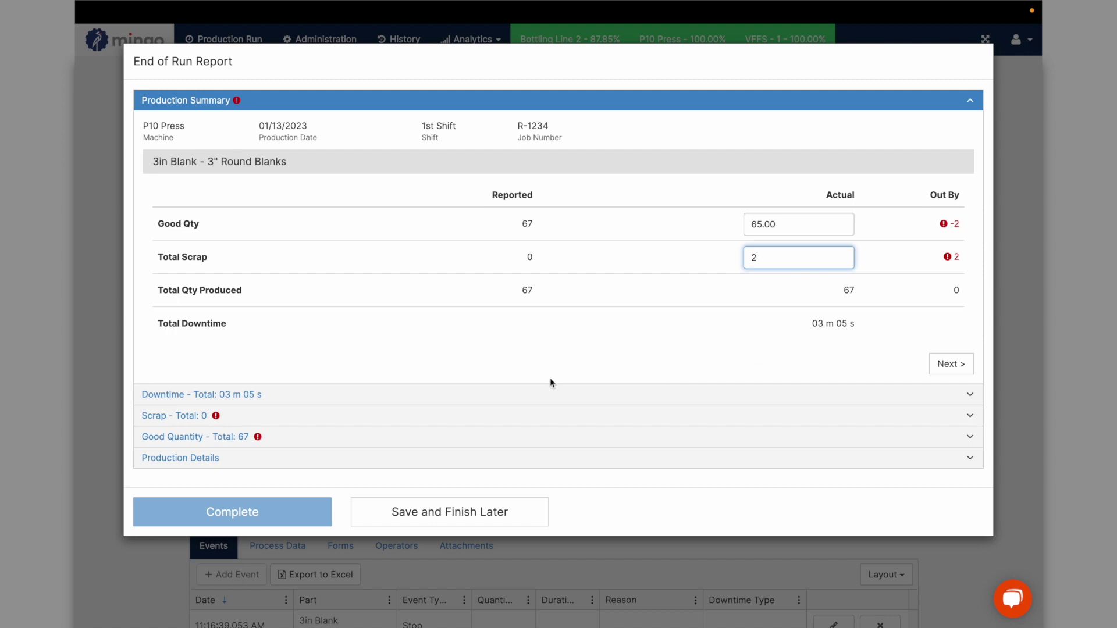
Step: Examine the individual Idle downtime events in the report's Downtime section, then close the list
left_click(541, 396)
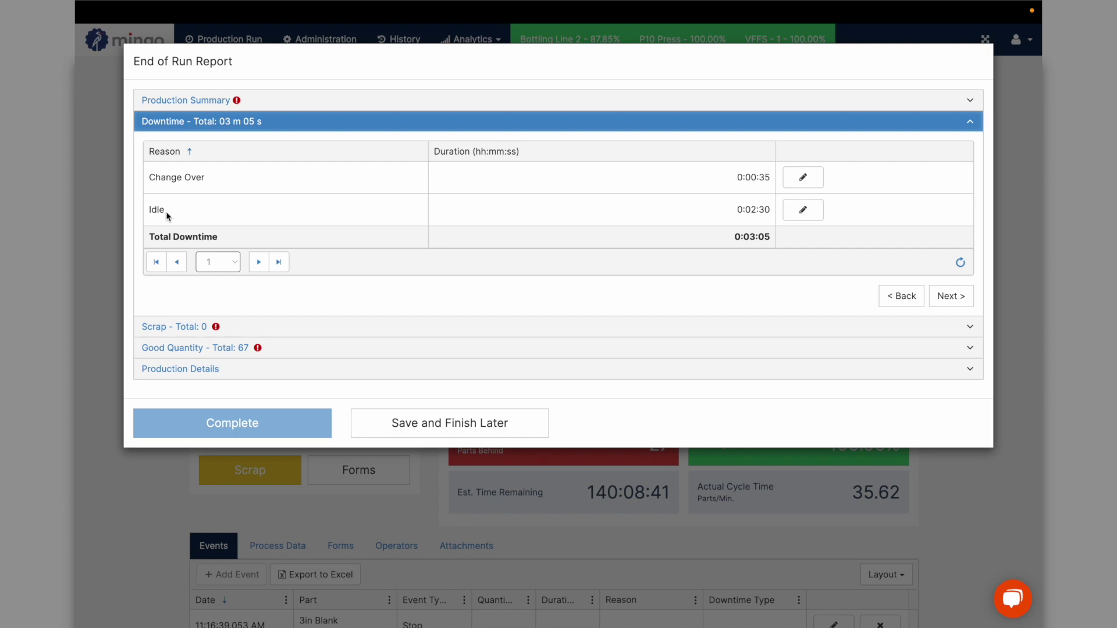
left_click(796, 210)
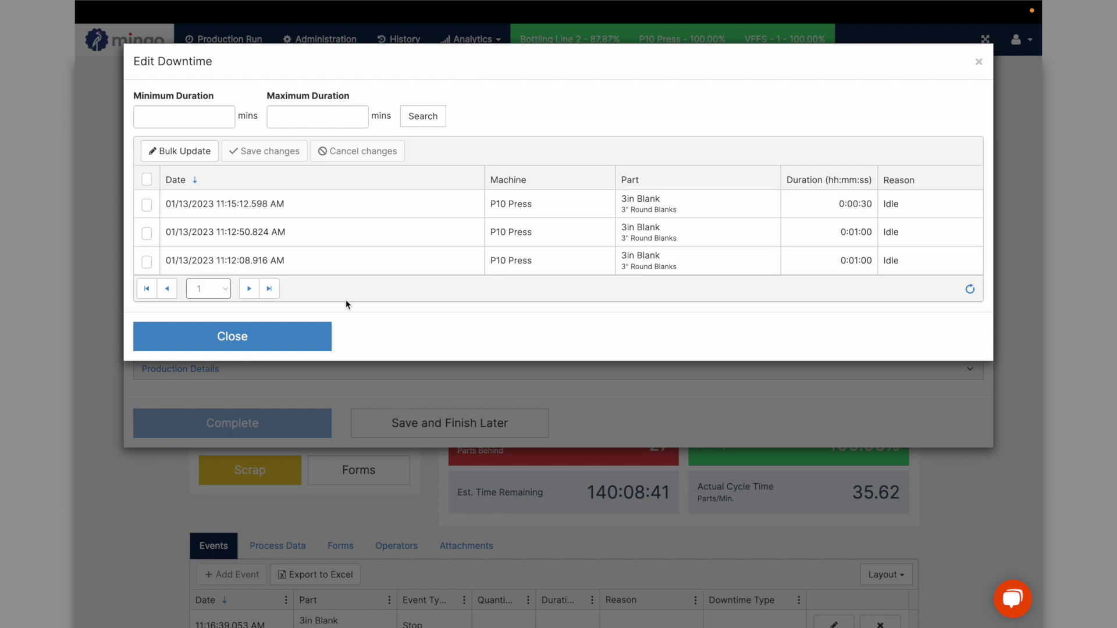
left_click(291, 337)
Step: Add a scrap adjustment of 1 for P10 Press with reason Blemish and comment "I dropped the part"
left_click(326, 331)
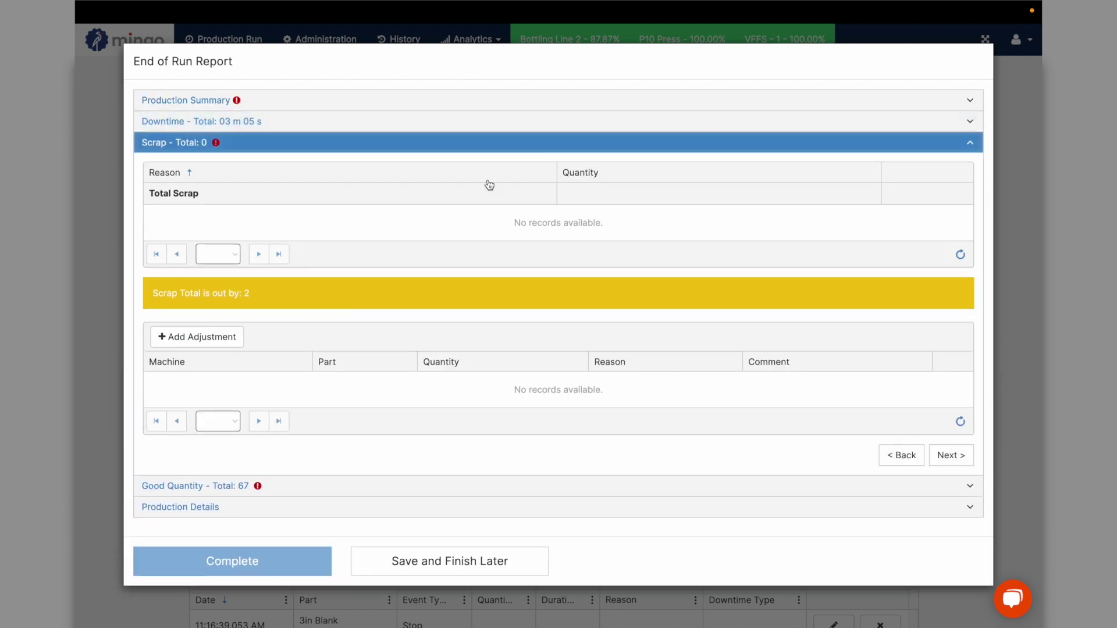
left_click(221, 335)
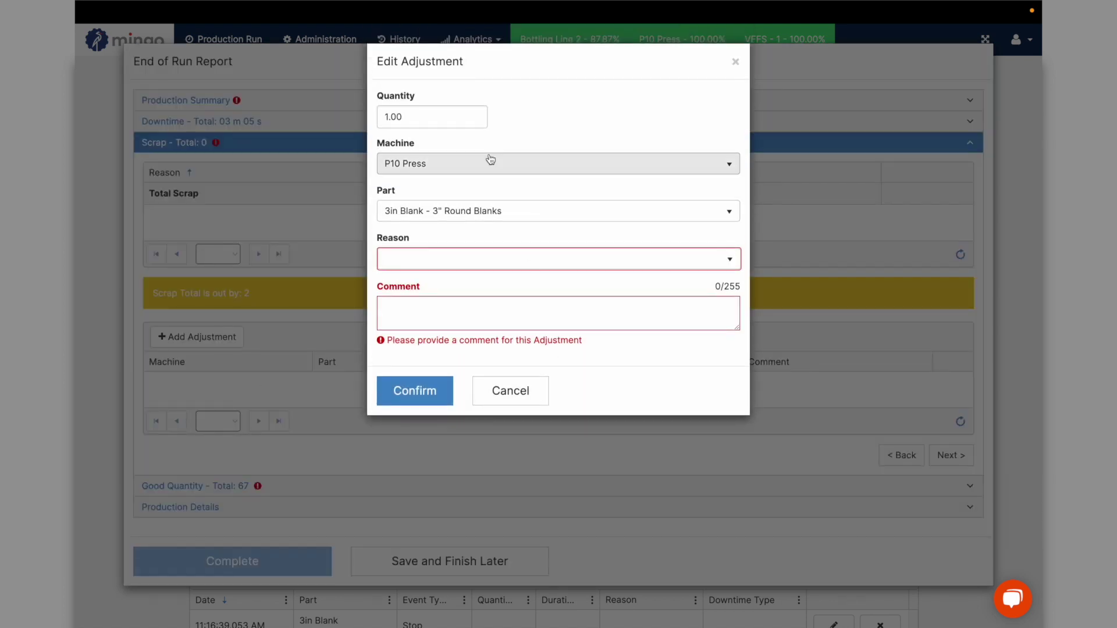
left_click(432, 270)
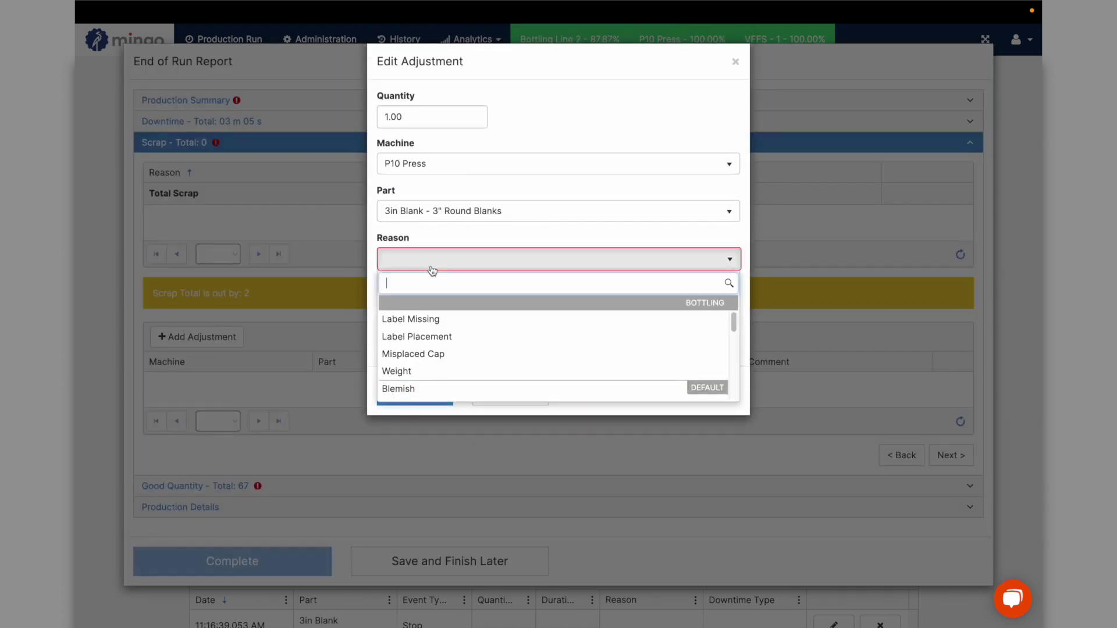
left_click(424, 388)
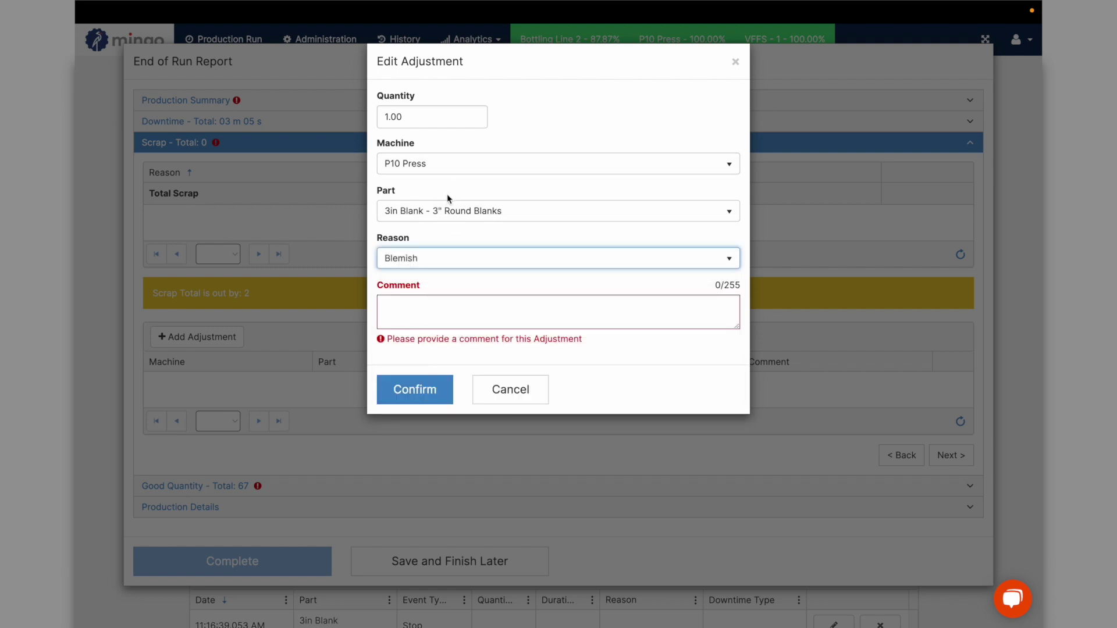
left_click(460, 309)
type("I droppe")
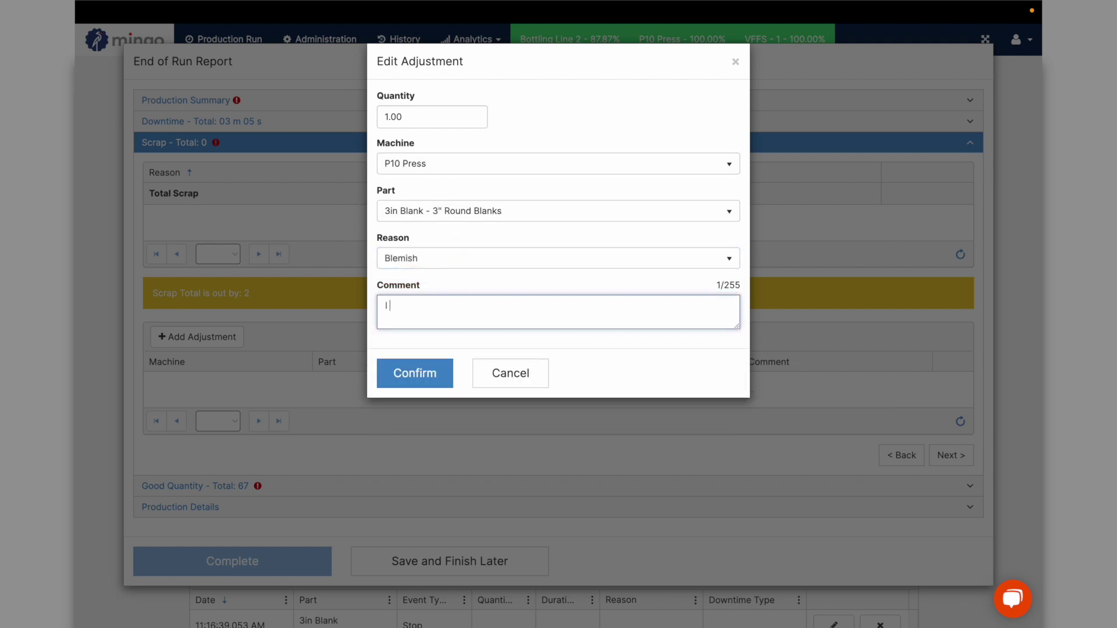
key("BackSpace")
key("BackSpace")
key("BackSpace")
key("BackSpace")
key("BackSpace")
type("ro")
key("BackSpace")
type("opped the part")
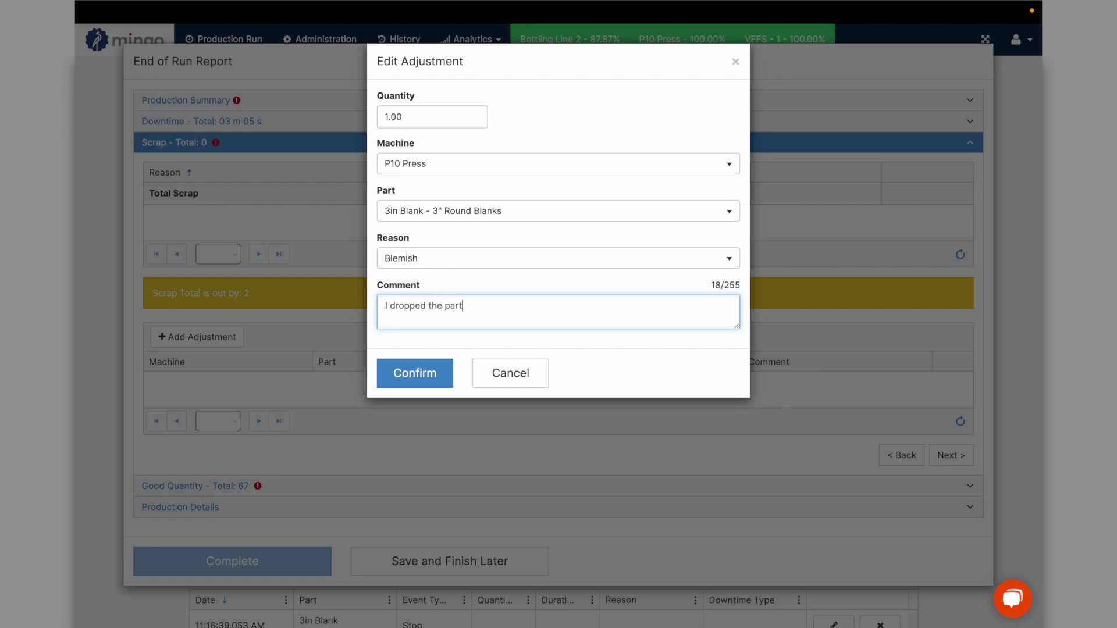
left_click(416, 373)
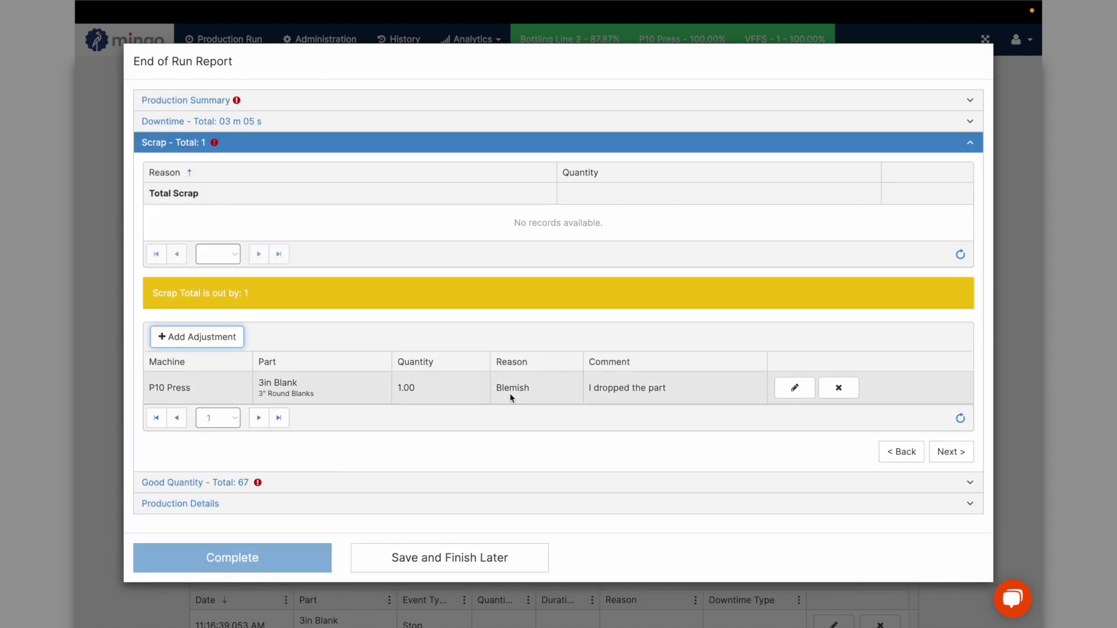
Step: Add a second scrap adjustment of 1 with reason Out of Spec and comment "Tool broke"
left_click(192, 336)
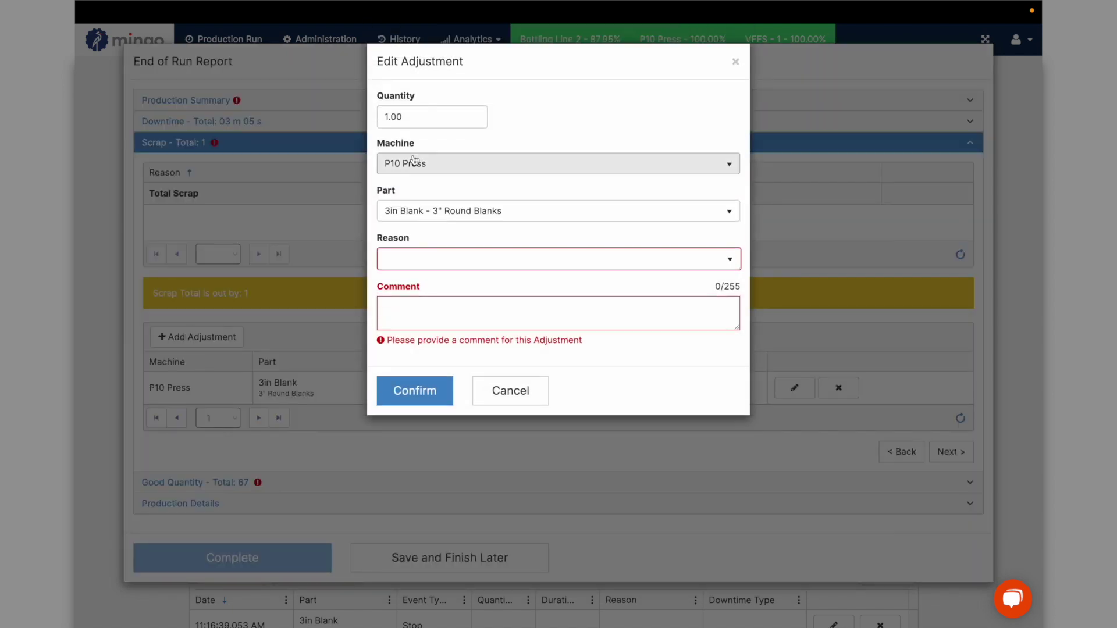
left_click(407, 258)
scroll(443, 355, "down", 3)
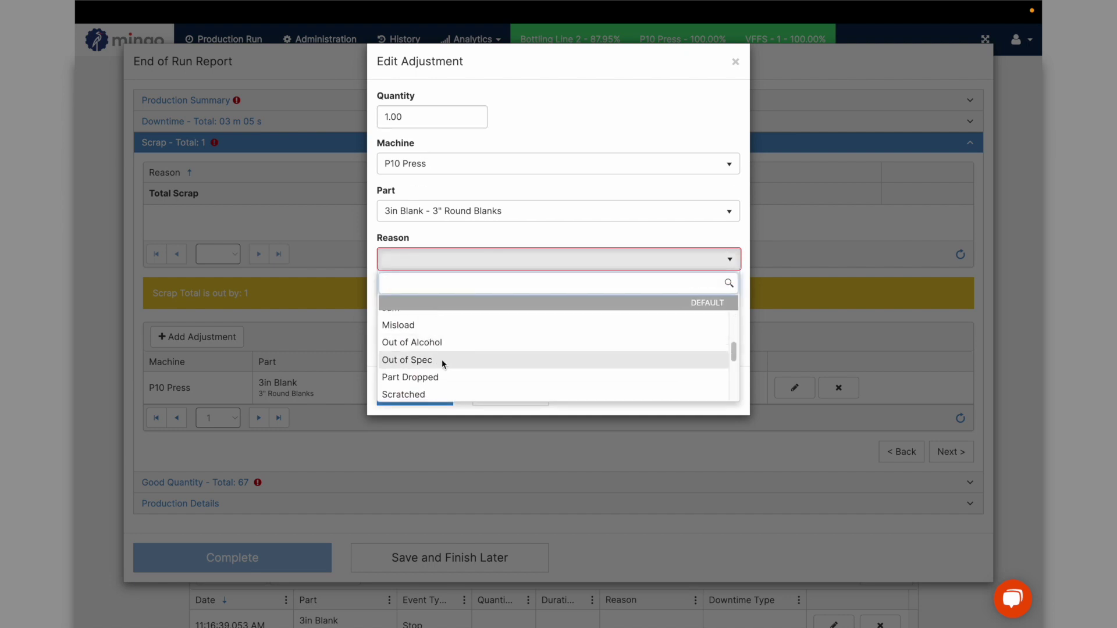
left_click(444, 361)
left_click(444, 316)
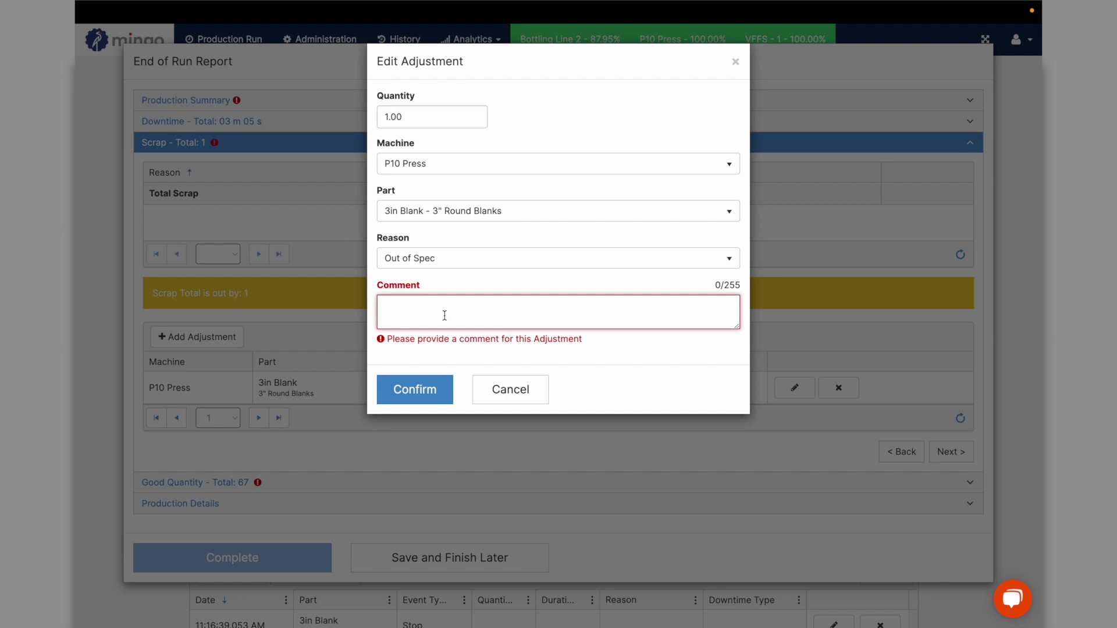
type("Tool")
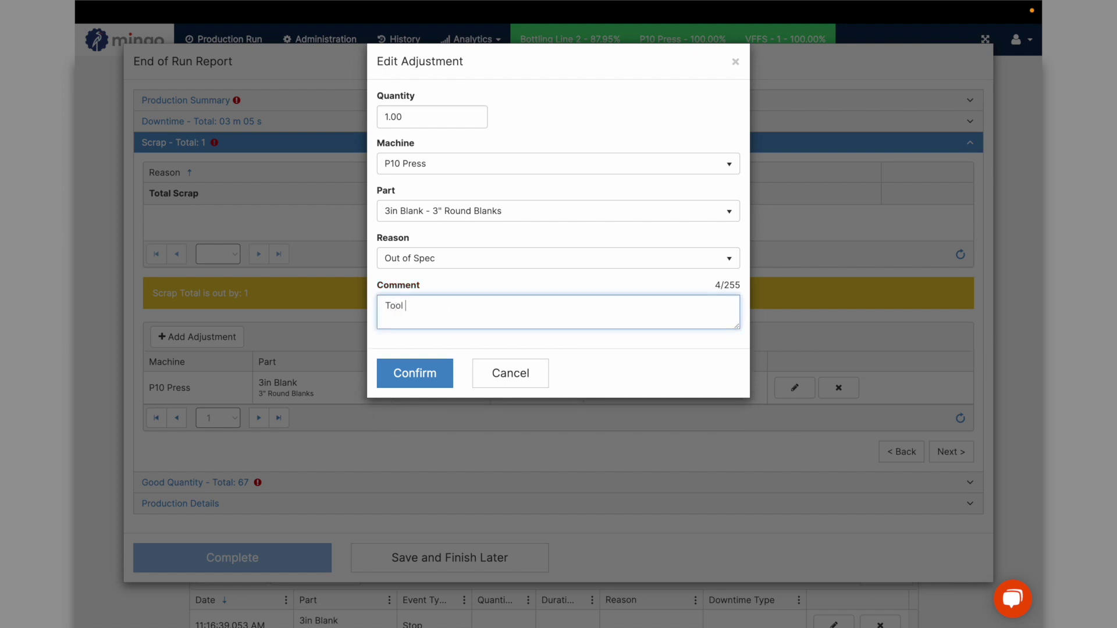
type(" broke")
left_click(435, 374)
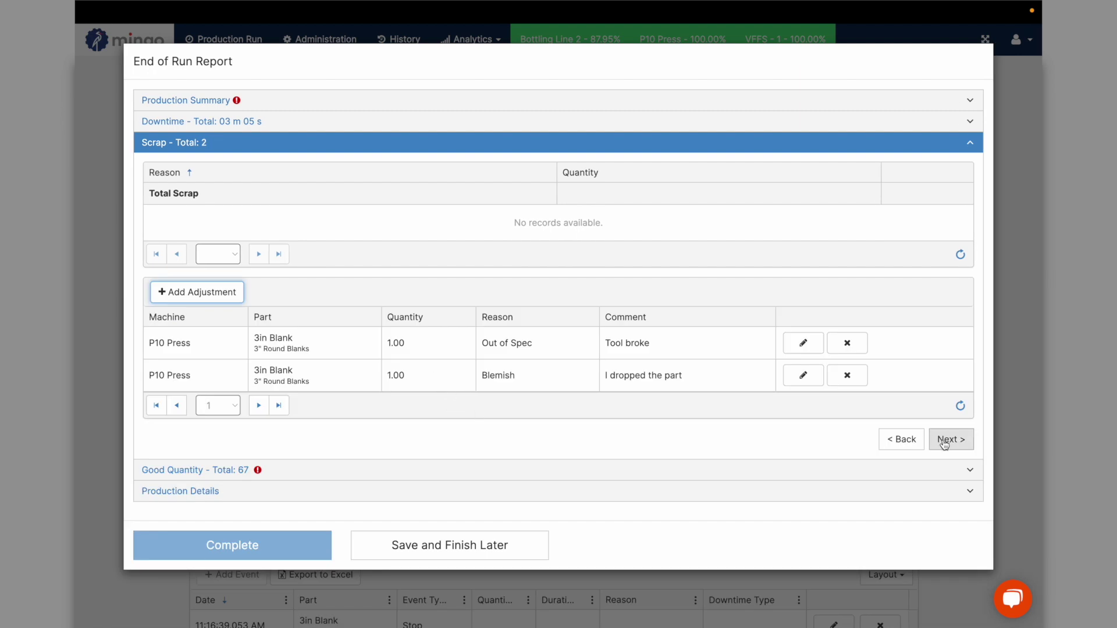
Step: Add a good quantity adjustment of 1 for P10 Press with reason Miscount and comment "Miscount"
left_click(948, 439)
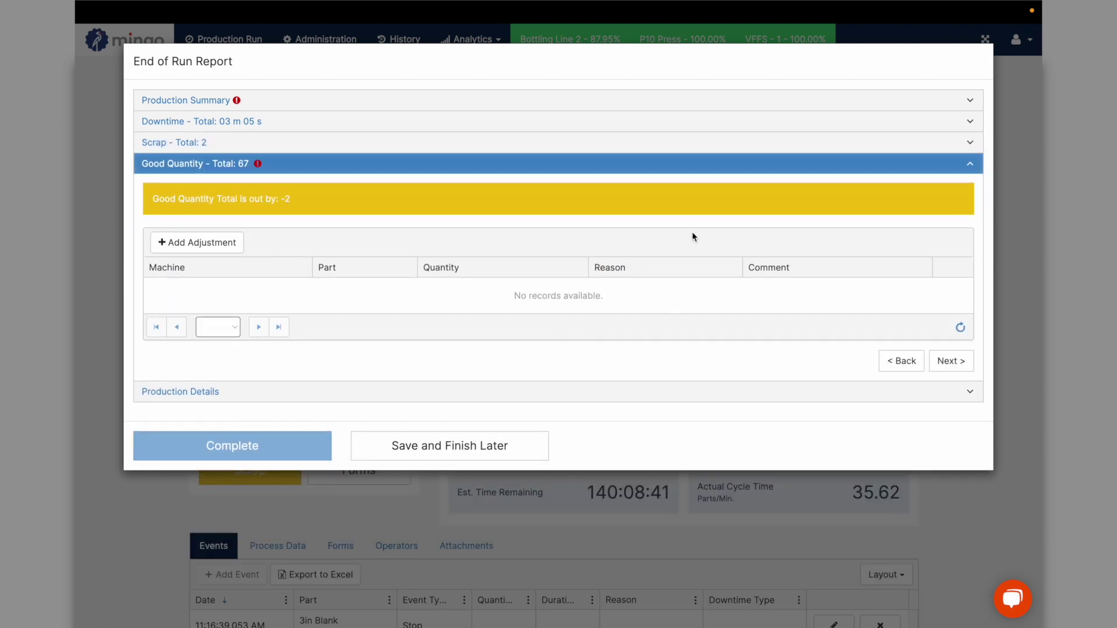
left_click(209, 241)
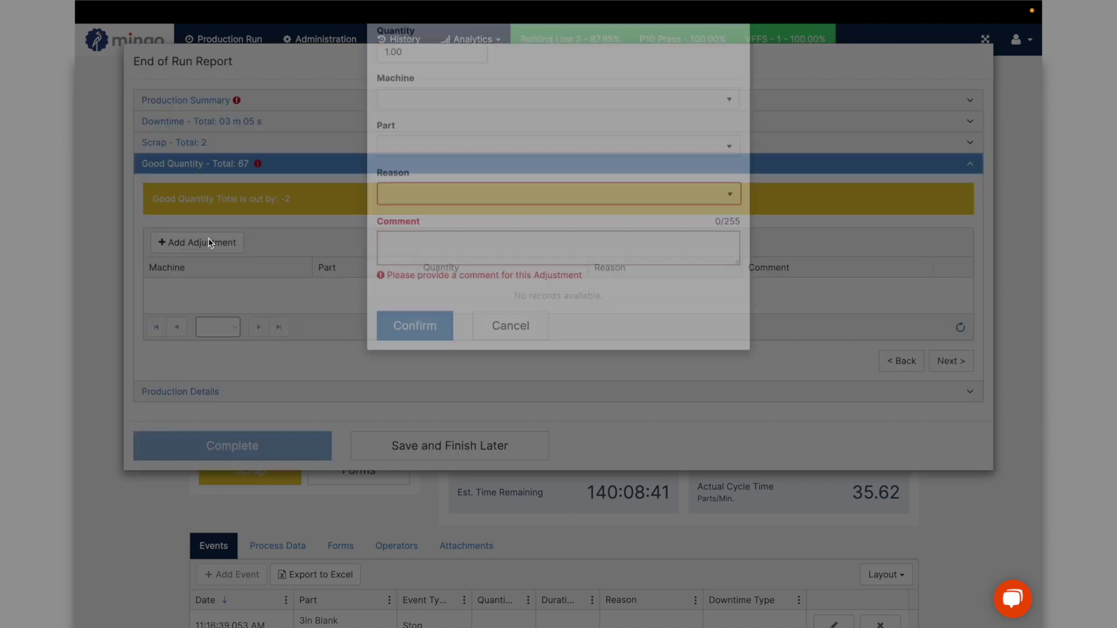
left_click(452, 260)
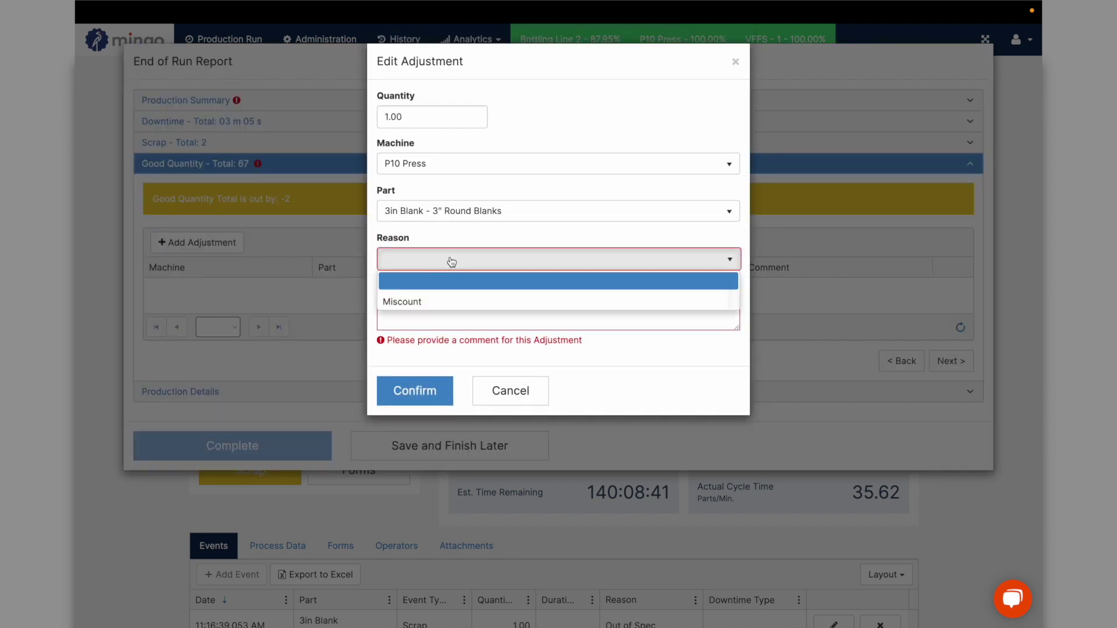
left_click(435, 303)
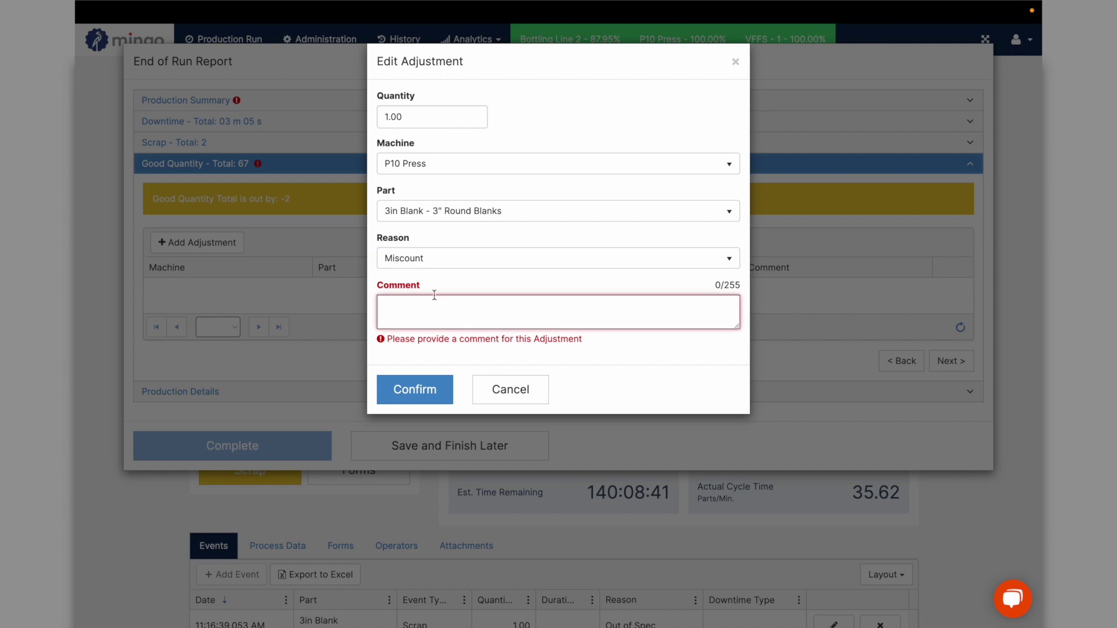
type("Miscount")
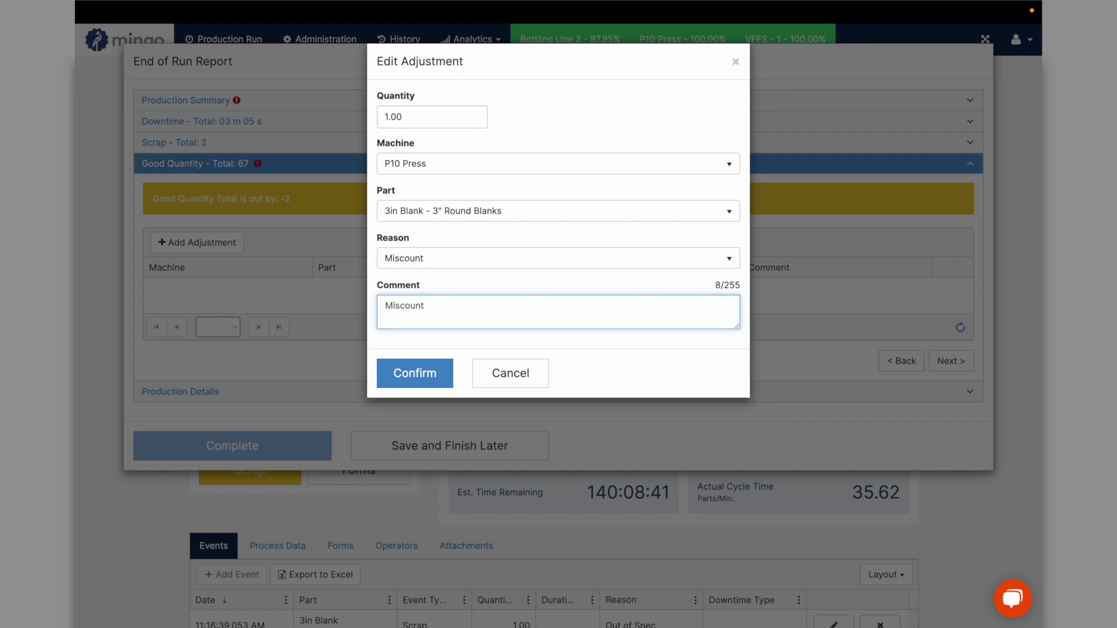
left_click(420, 371)
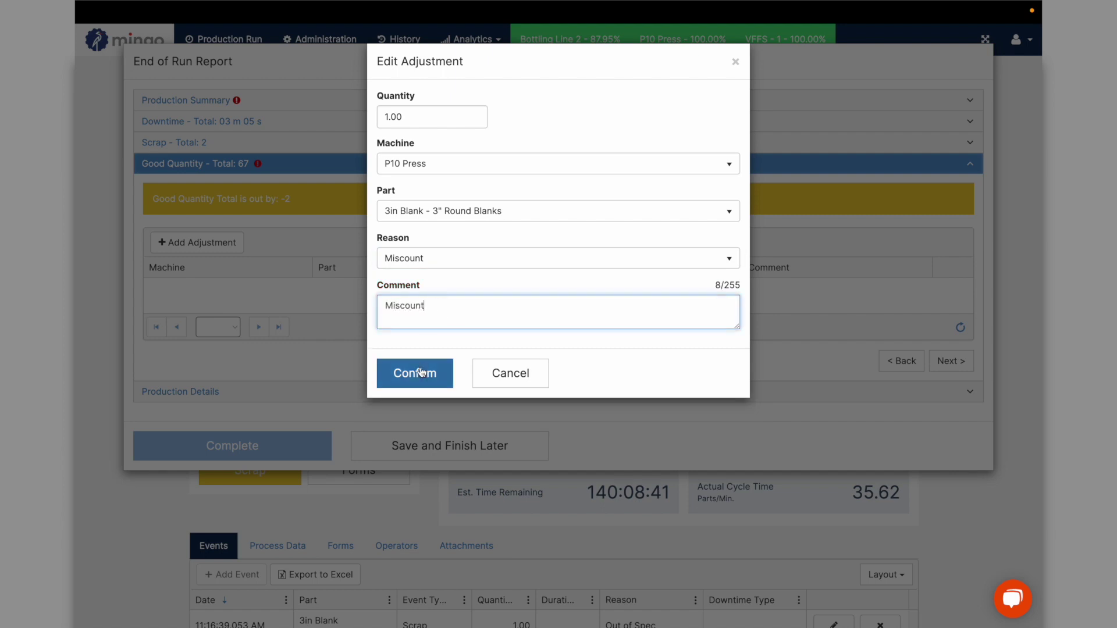
Step: Review the Good Quantity section, leave the production details blank, and complete the End of Run Report
left_click(398, 398)
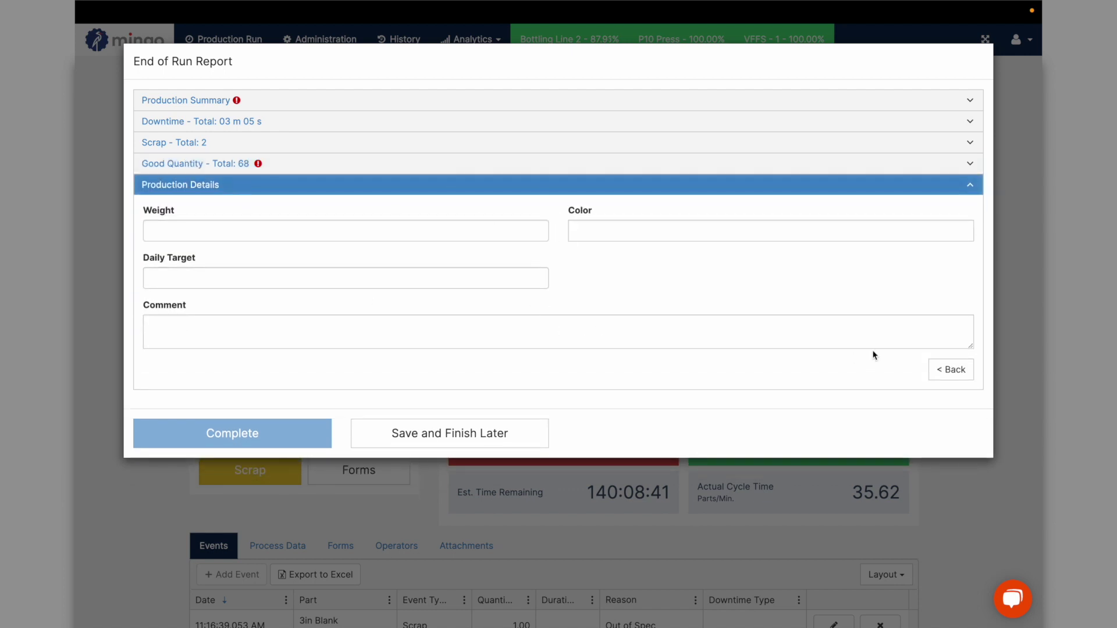
left_click(336, 163)
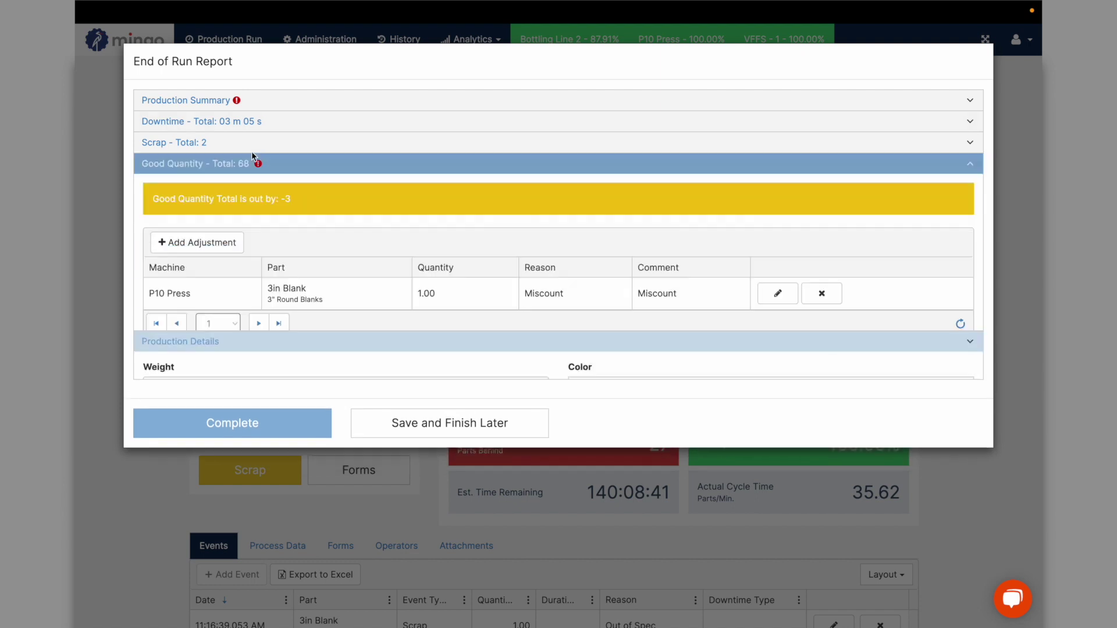
left_click(383, 330)
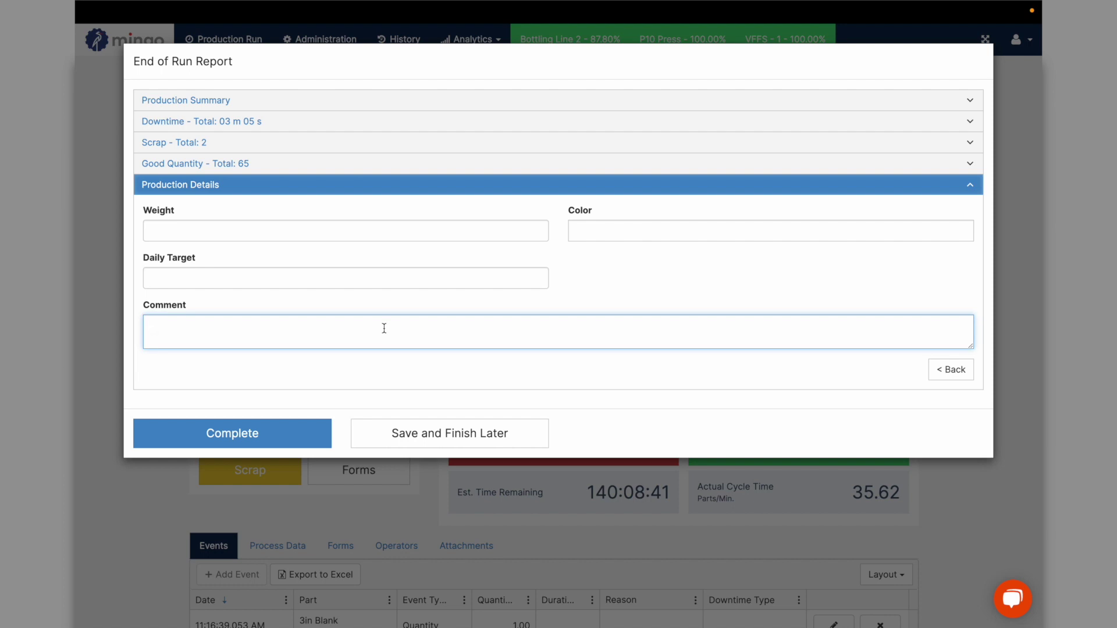
left_click(291, 440)
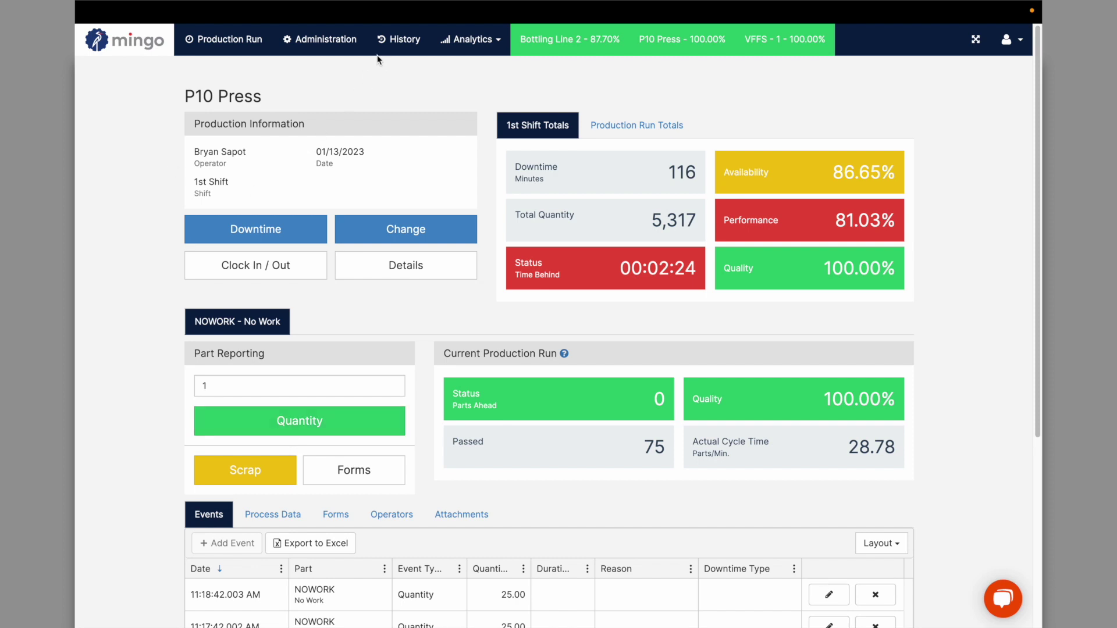
Step: Filter the production history to the P10 Press machine with pending end of run reports only
left_click(387, 37)
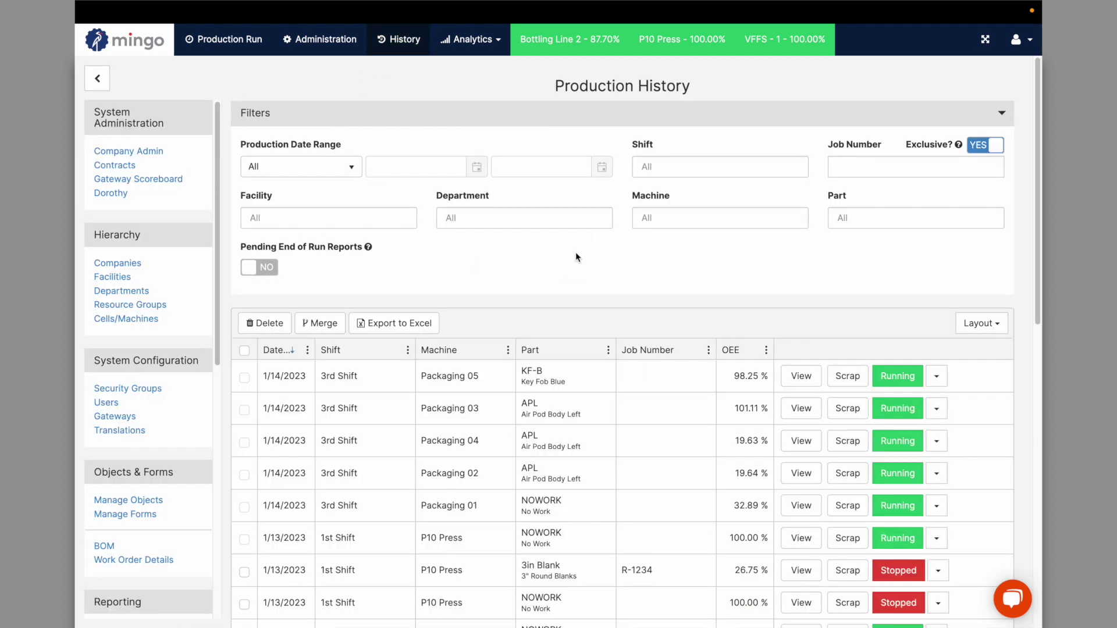
left_click(657, 220)
type("p10")
left_click(692, 257)
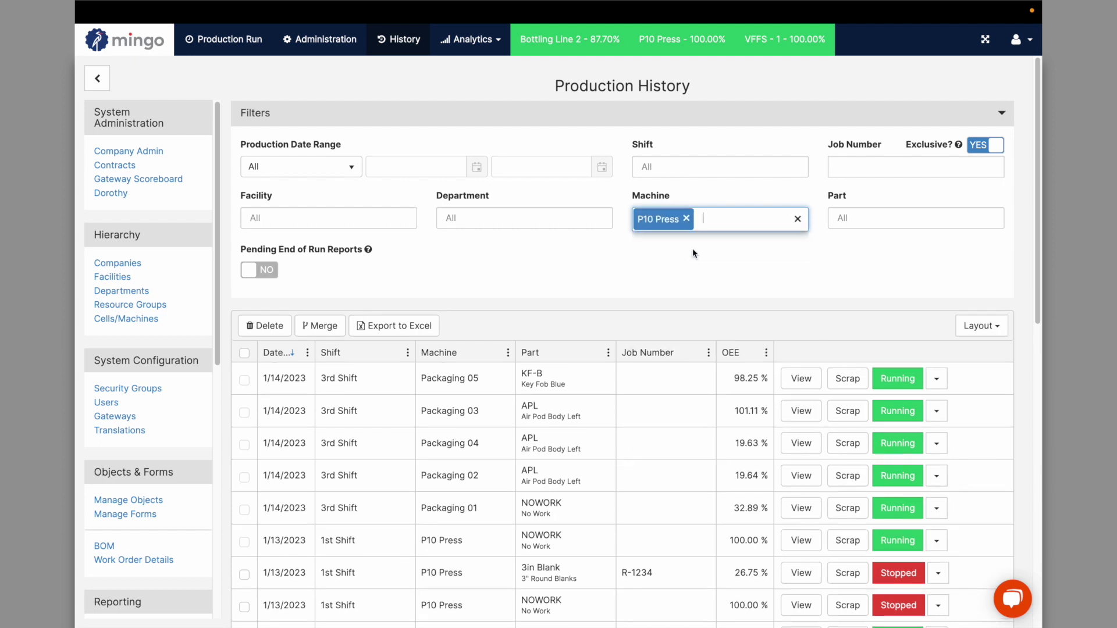
left_click(271, 267)
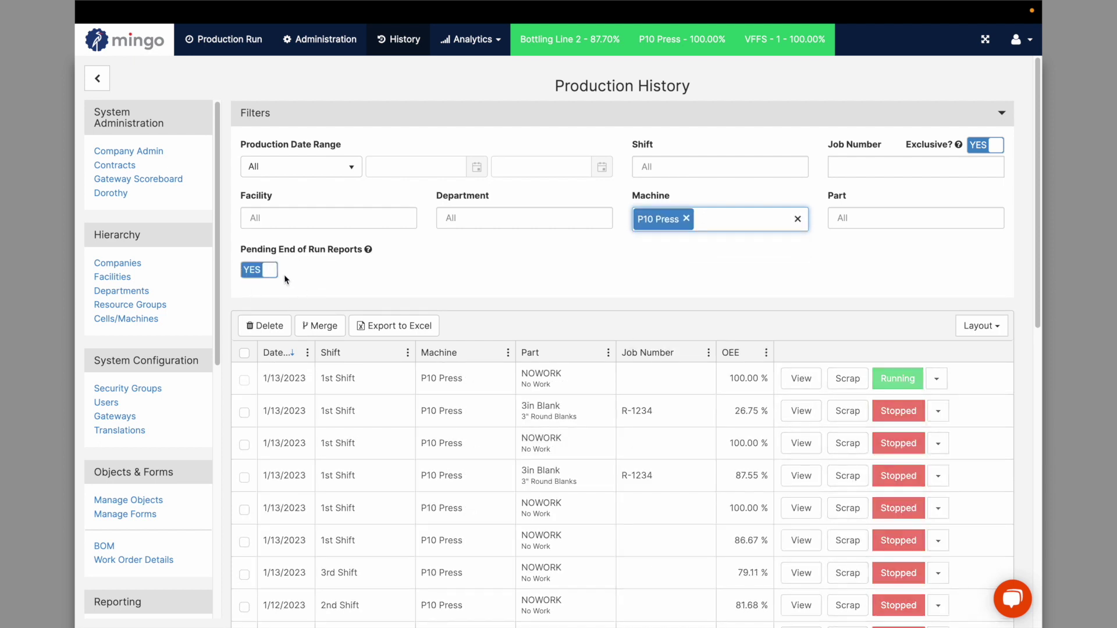